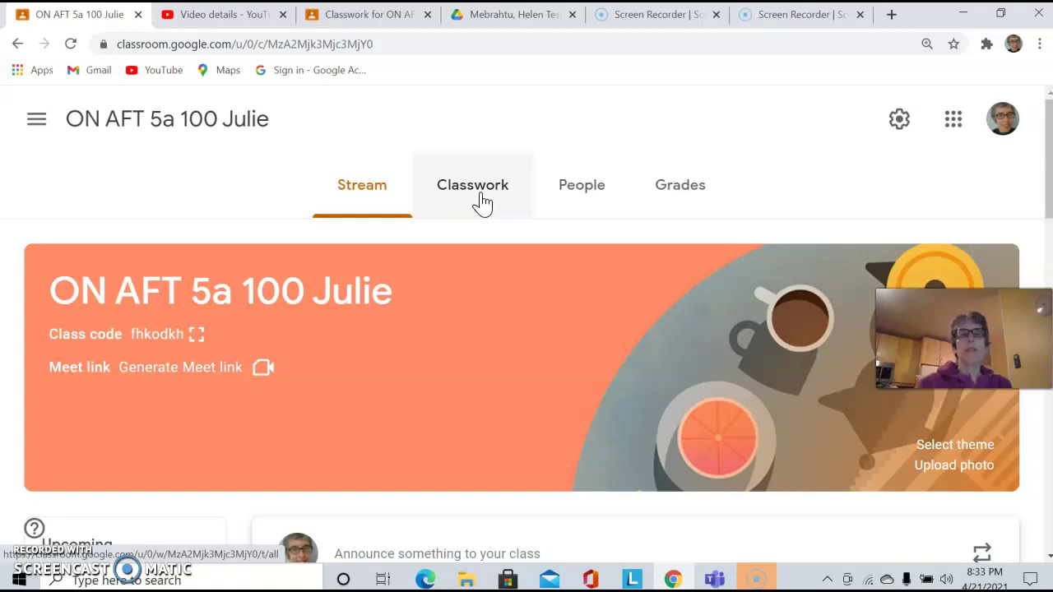
- Open the second listed student's e-Portfolio Drive folder from the e-Portfolios topic in the class's Classwork
click(483, 203)
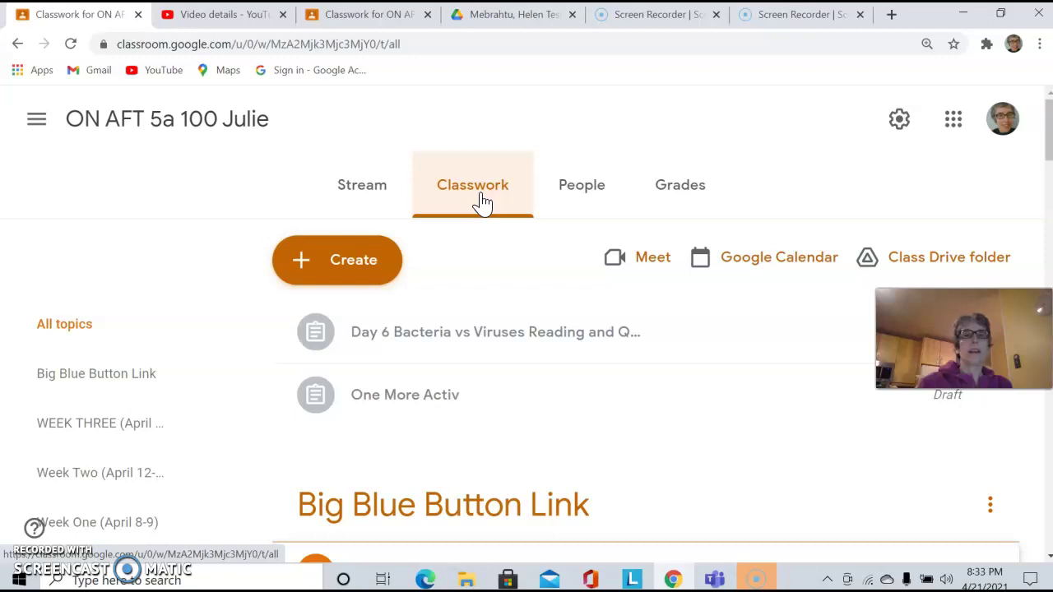
drag(1048, 127, 1045, 164)
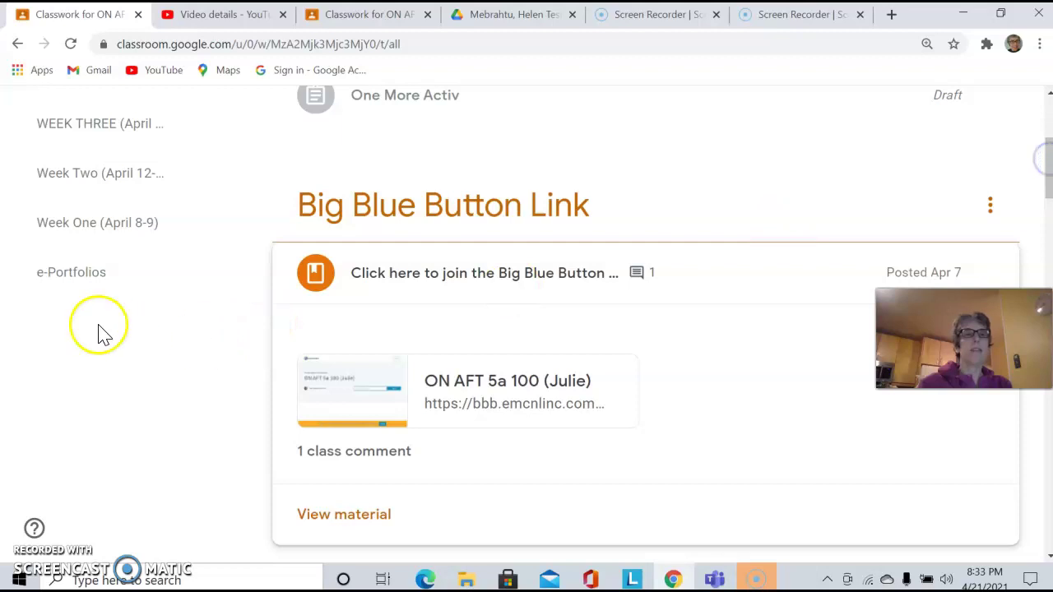
click(83, 294)
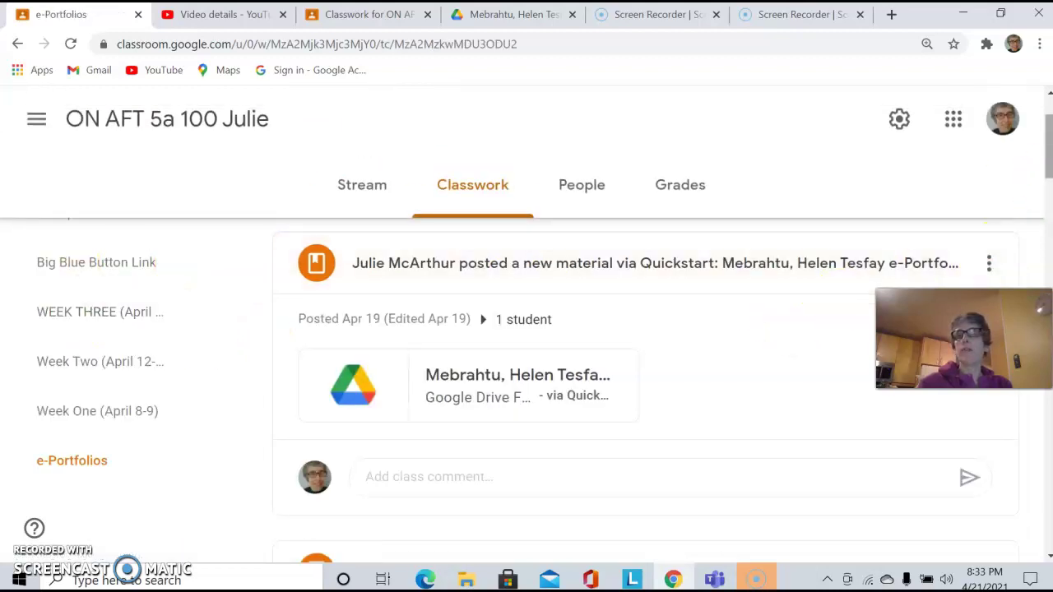
click(1048, 144)
drag(1048, 144, 1042, 204)
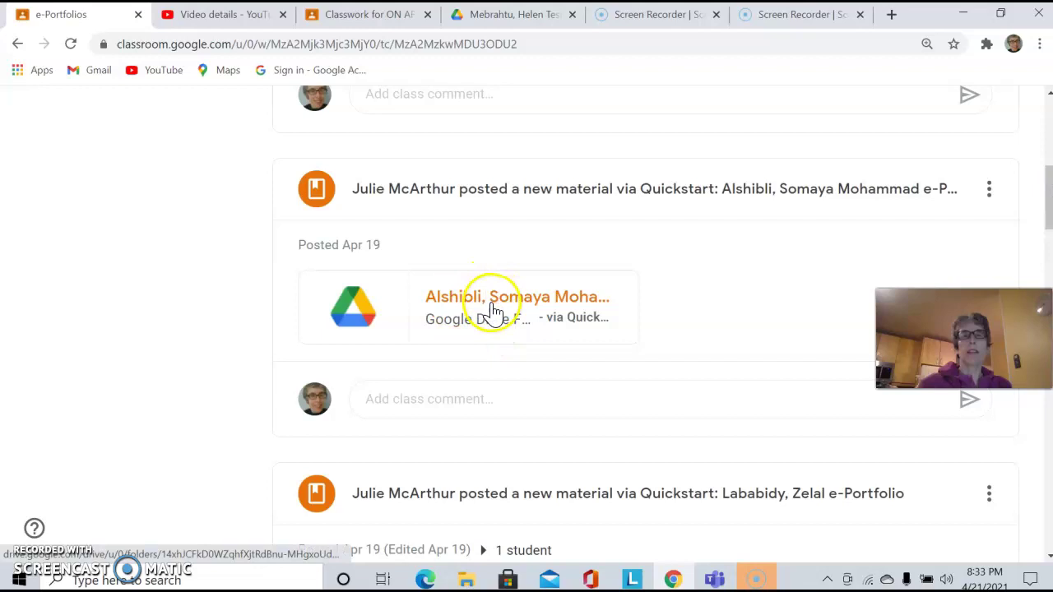
click(524, 306)
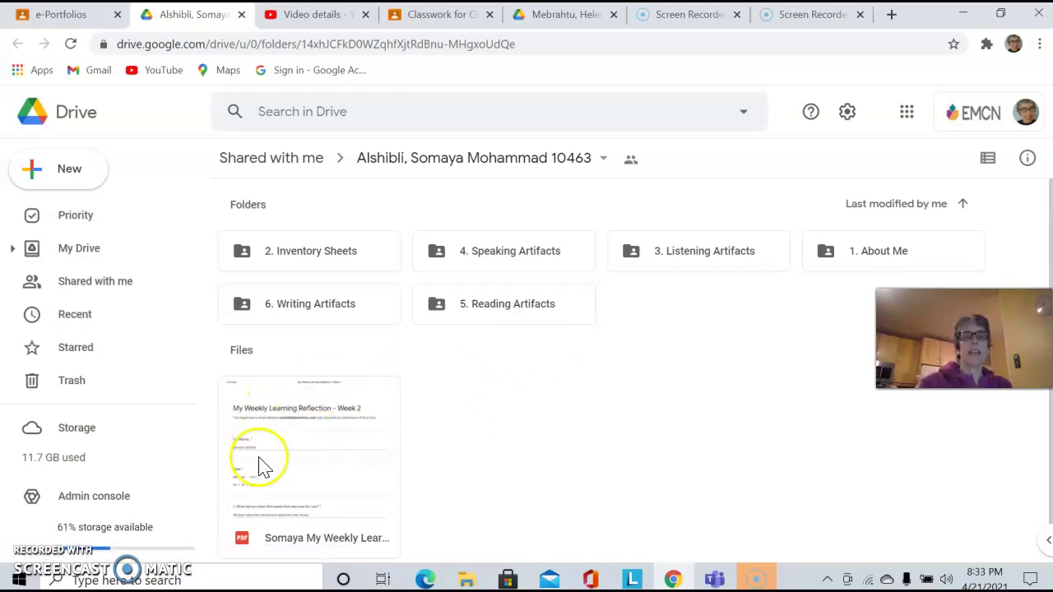
- Move the My Weekly Learning Reflection WEEK TWO PDF into the "1. About Me" folder and accept the access change
click(303, 440)
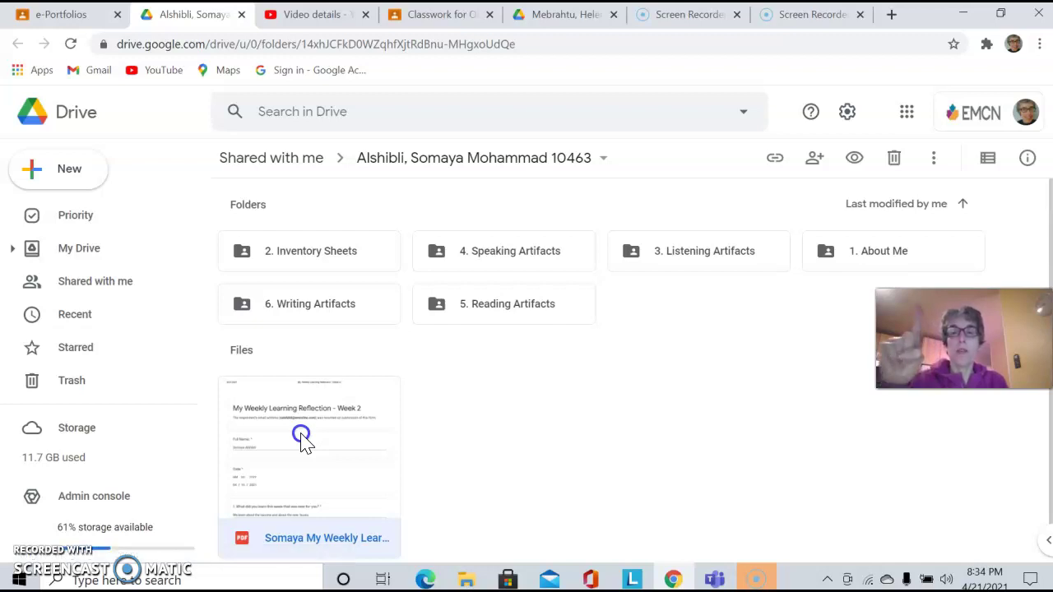
drag(302, 441, 852, 260)
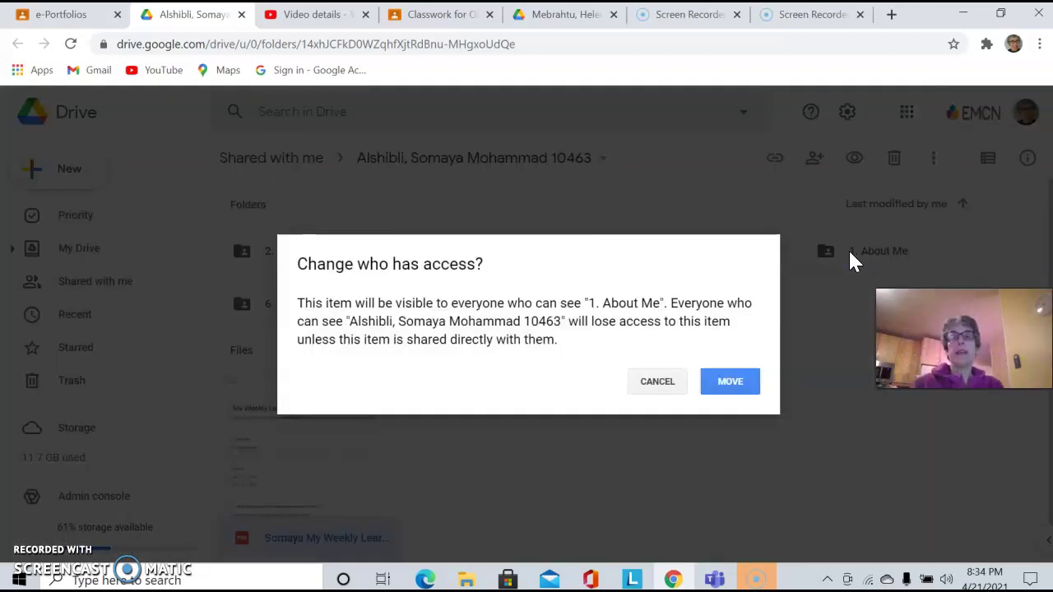
click(729, 381)
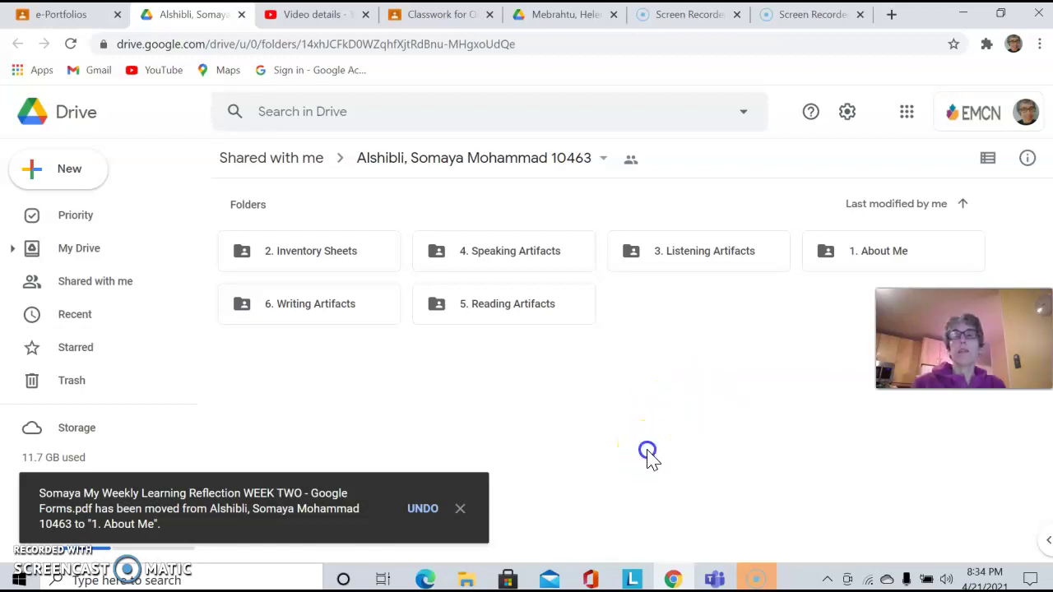
- Check the contents of the "1. About Me" folder and return to the student's main portfolio folder
click(878, 260)
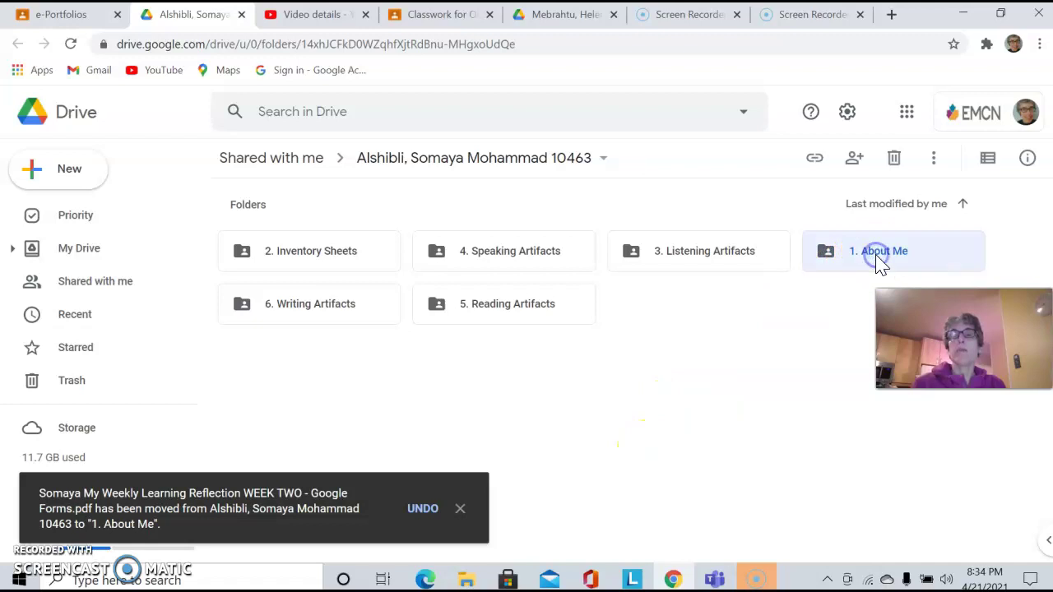
double_click(879, 260)
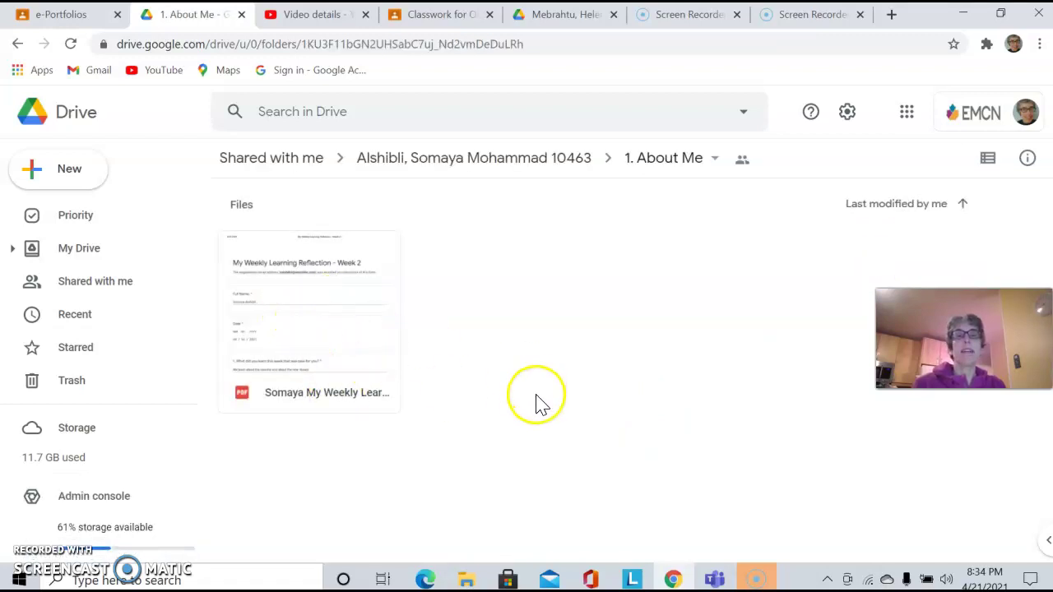
click(458, 173)
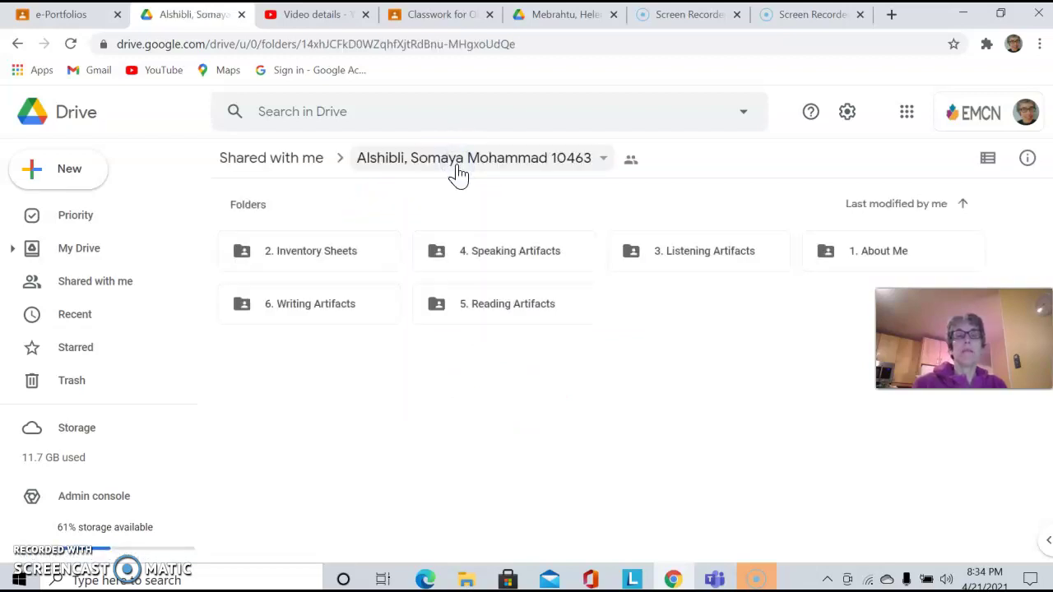
- Open the CLB 5 - PBLA Master Inventory spreadsheet from the "2. Inventory Sheets" folder
click(323, 263)
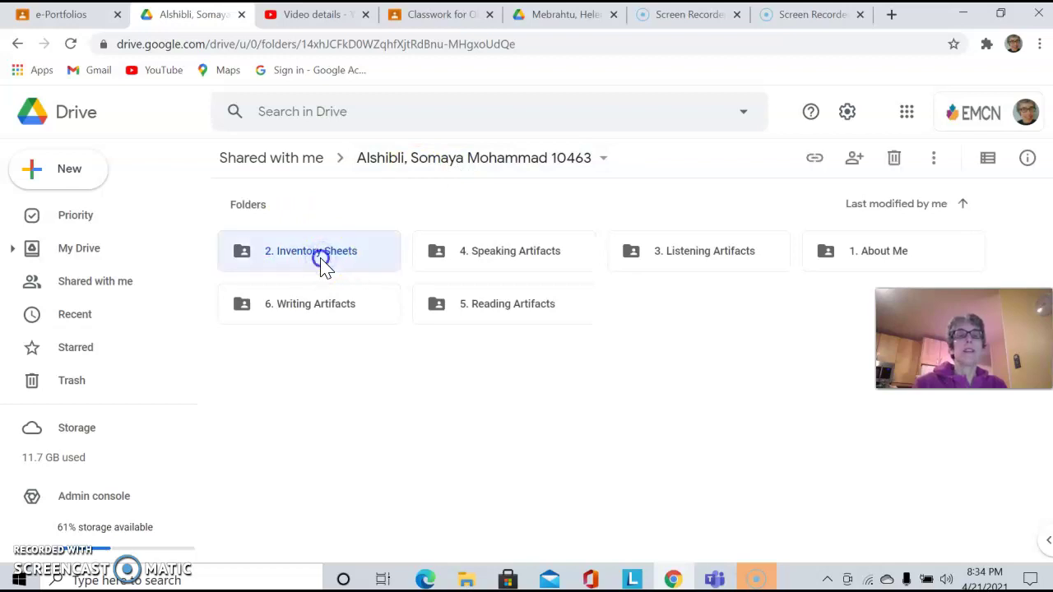
double_click(322, 262)
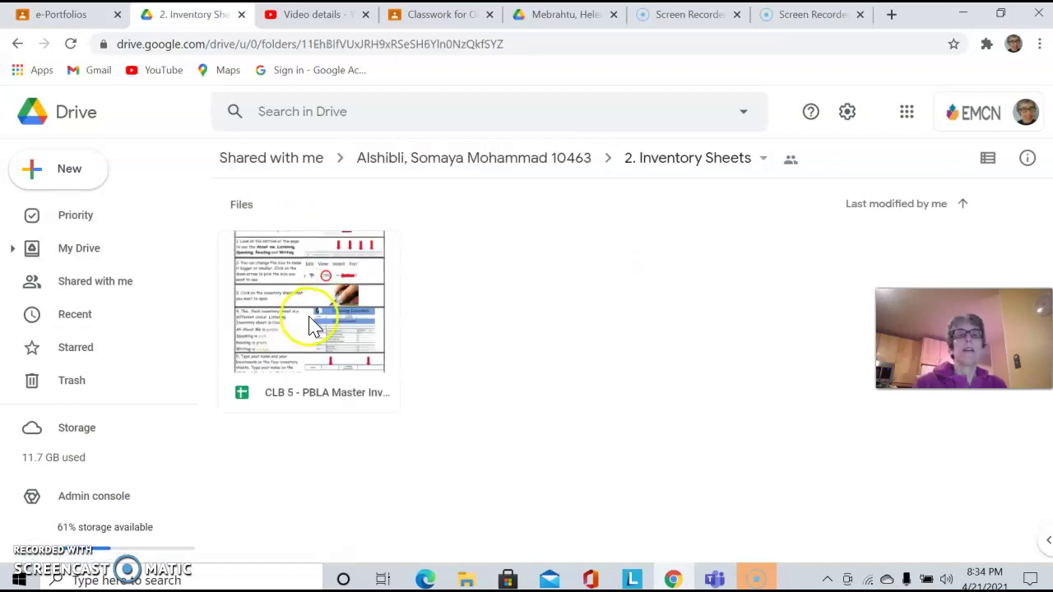
double_click(318, 323)
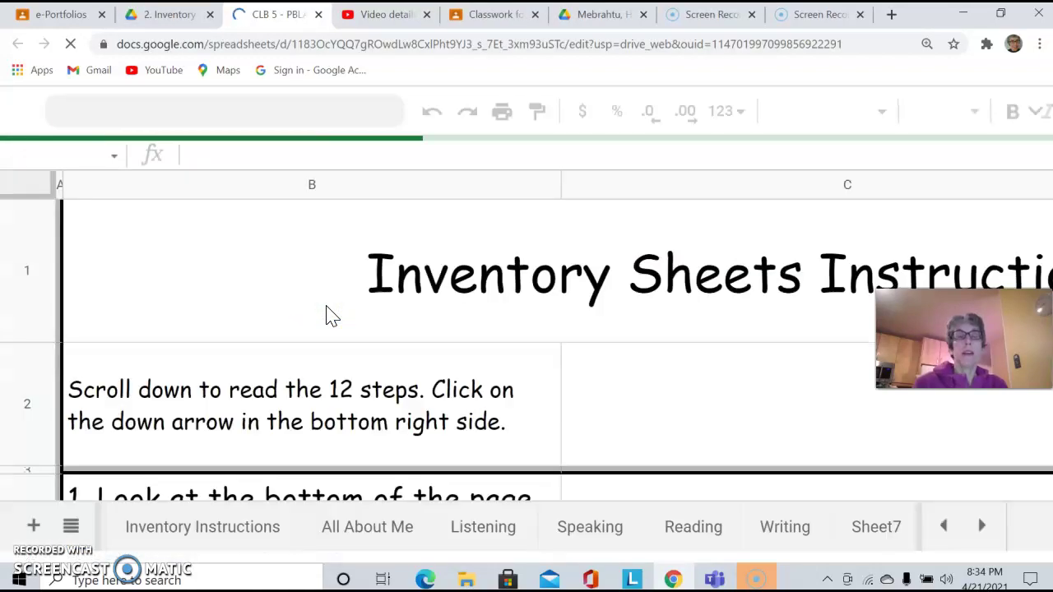
click(328, 312)
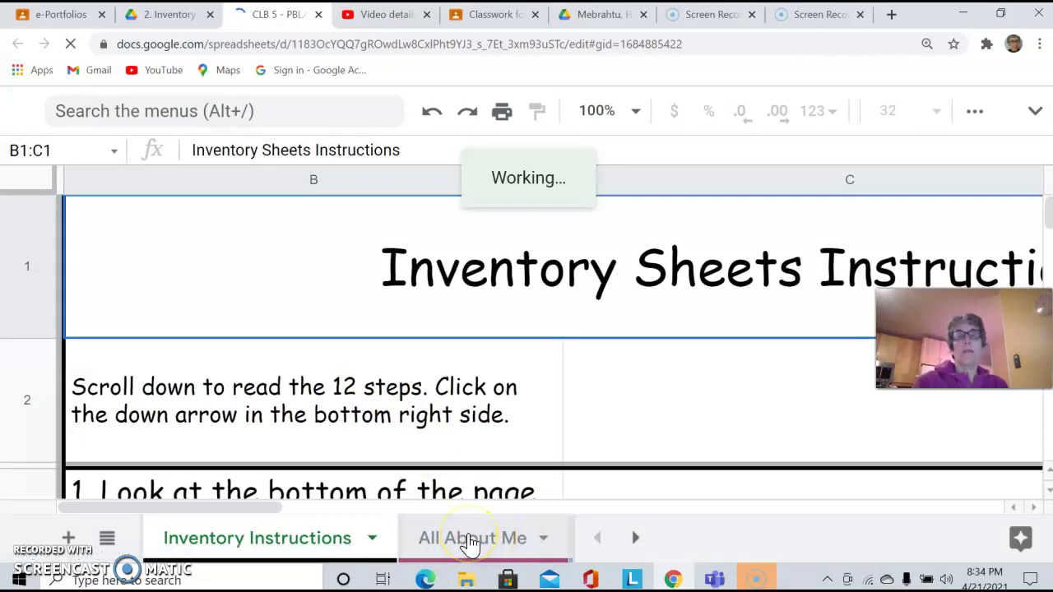
- Switch to the All About Me inventory sheet and set its zoom to 75%
click(470, 541)
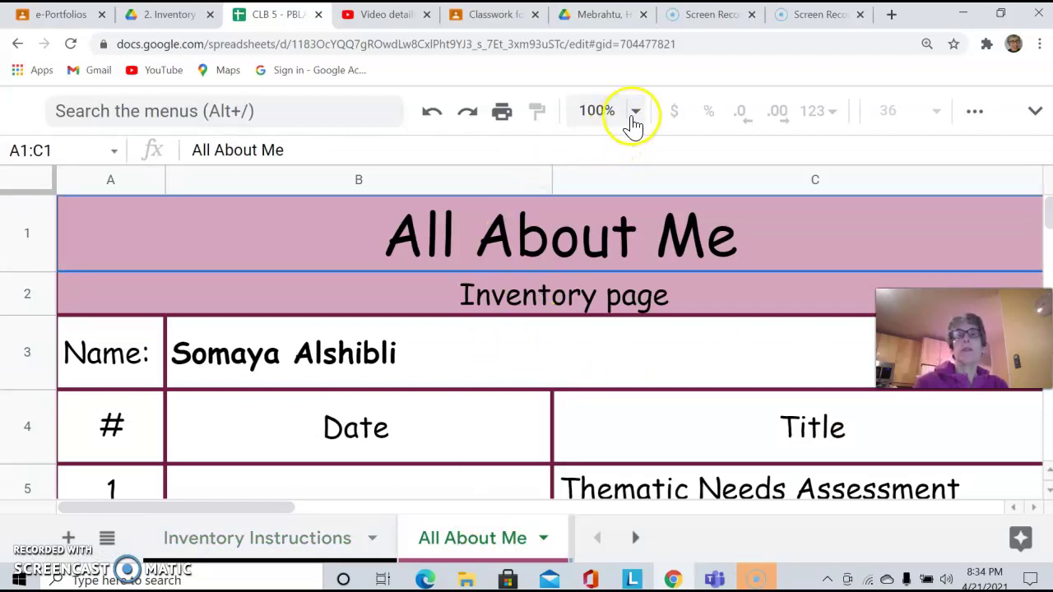
click(635, 115)
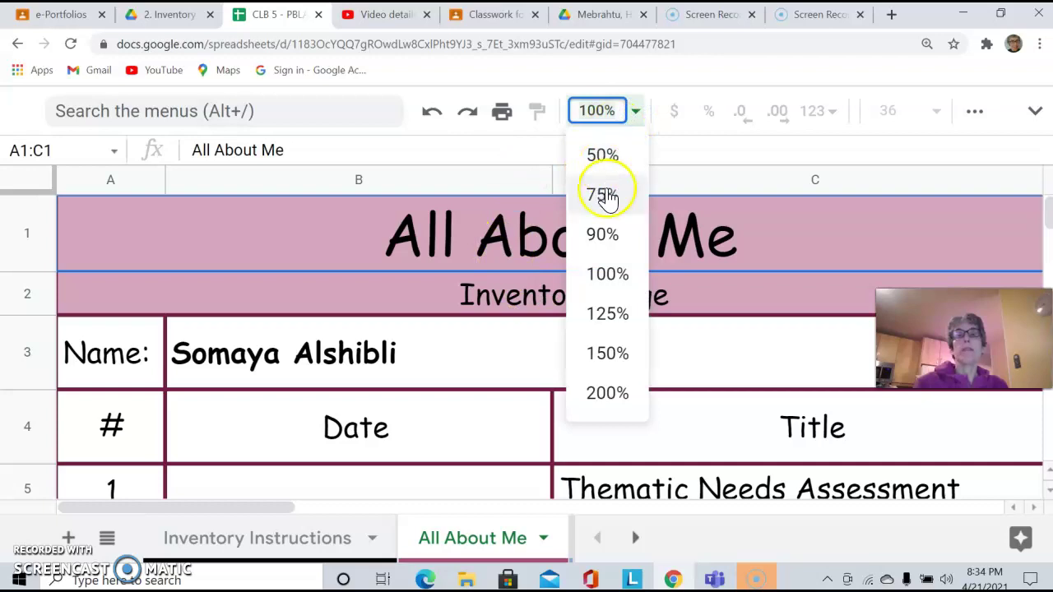
click(607, 198)
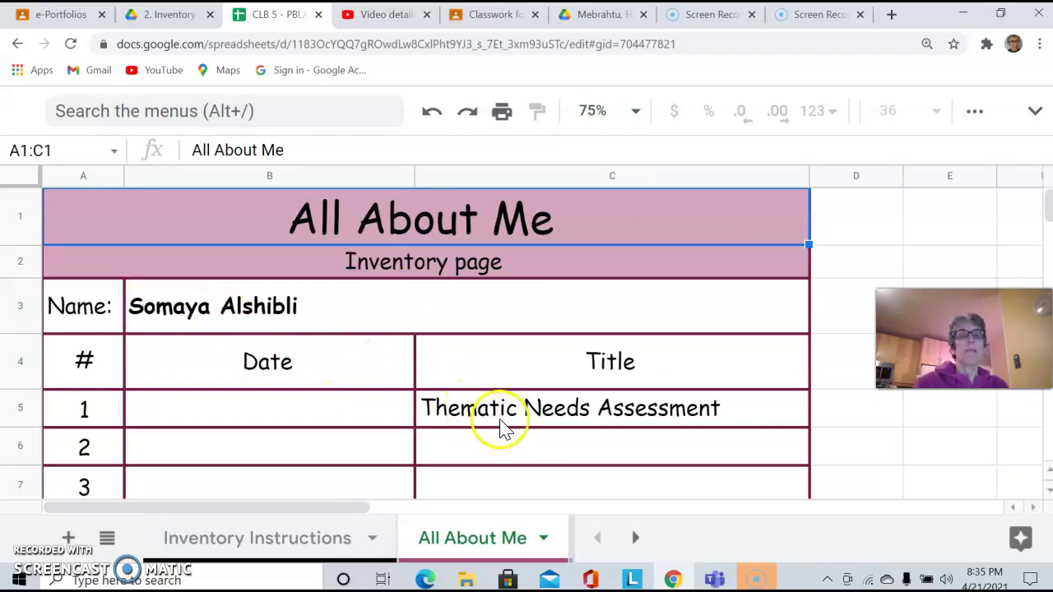
- Replace the title of the first All About Me entry in cell C5 with "Week 2 Reflection"
click(558, 426)
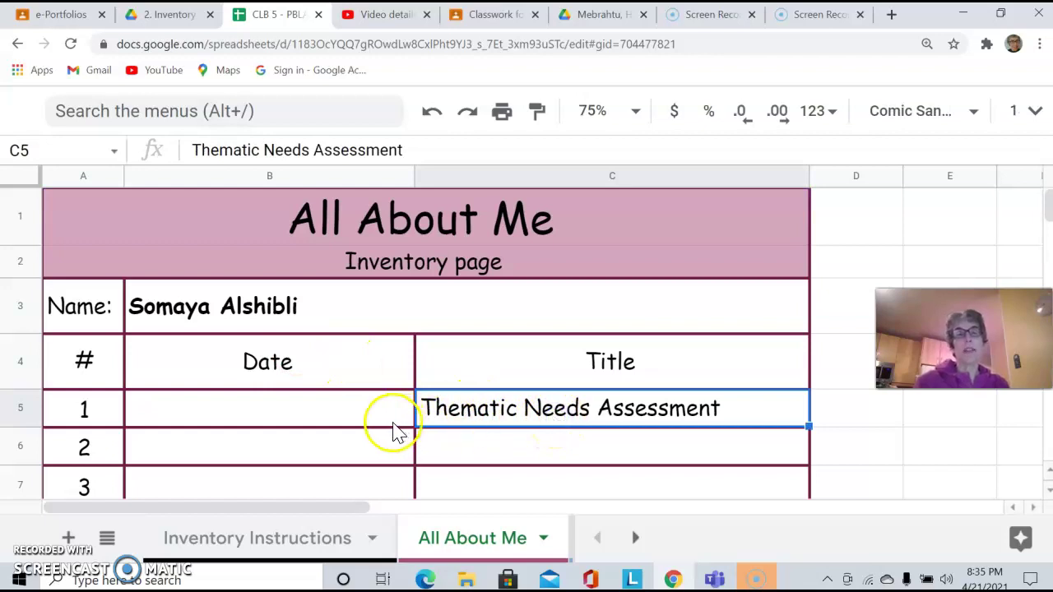
click(369, 419)
click(368, 448)
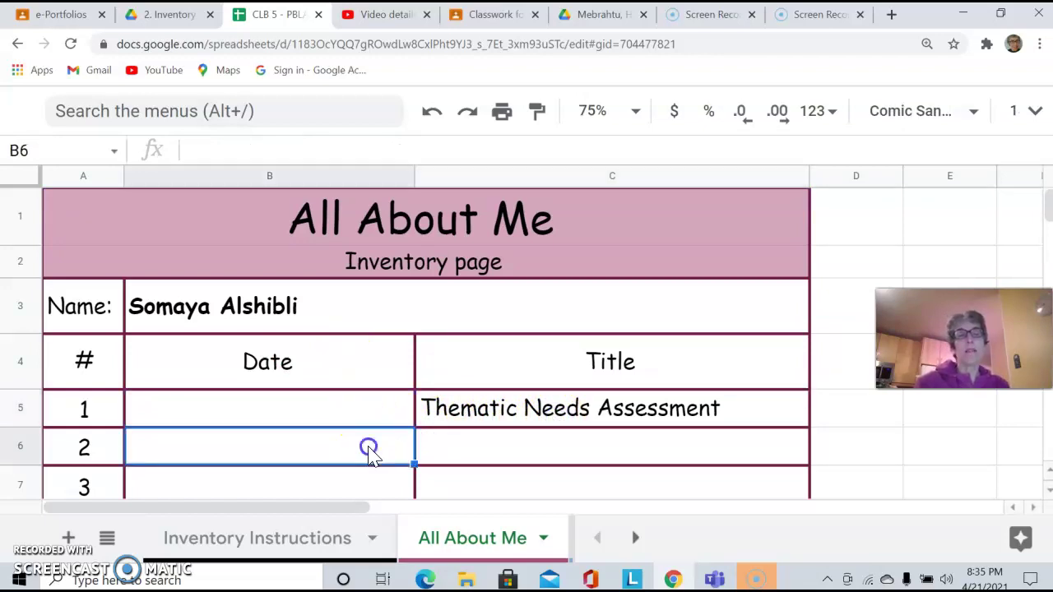
click(488, 448)
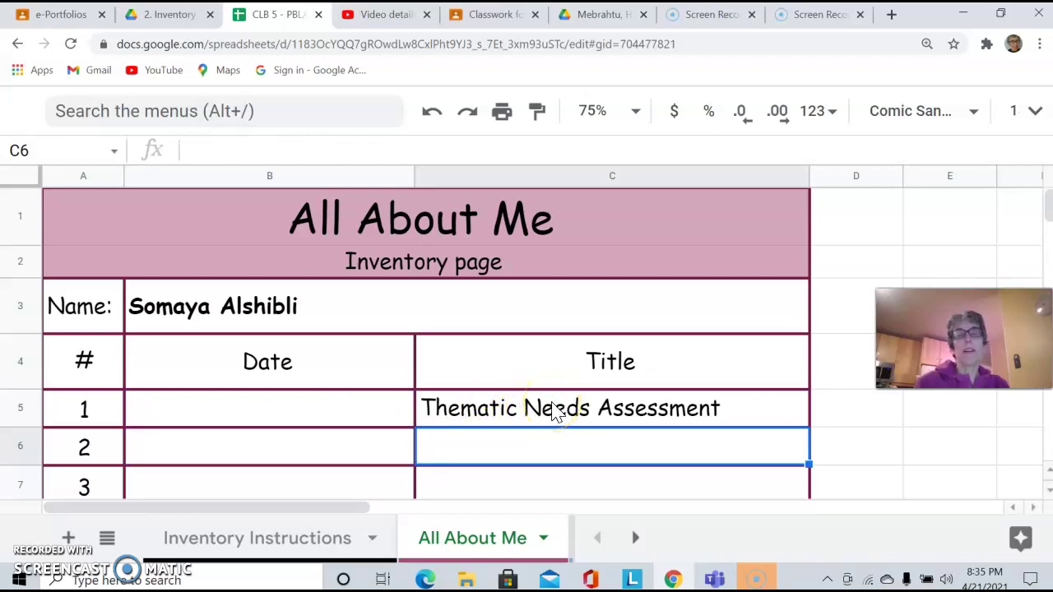
click(555, 413)
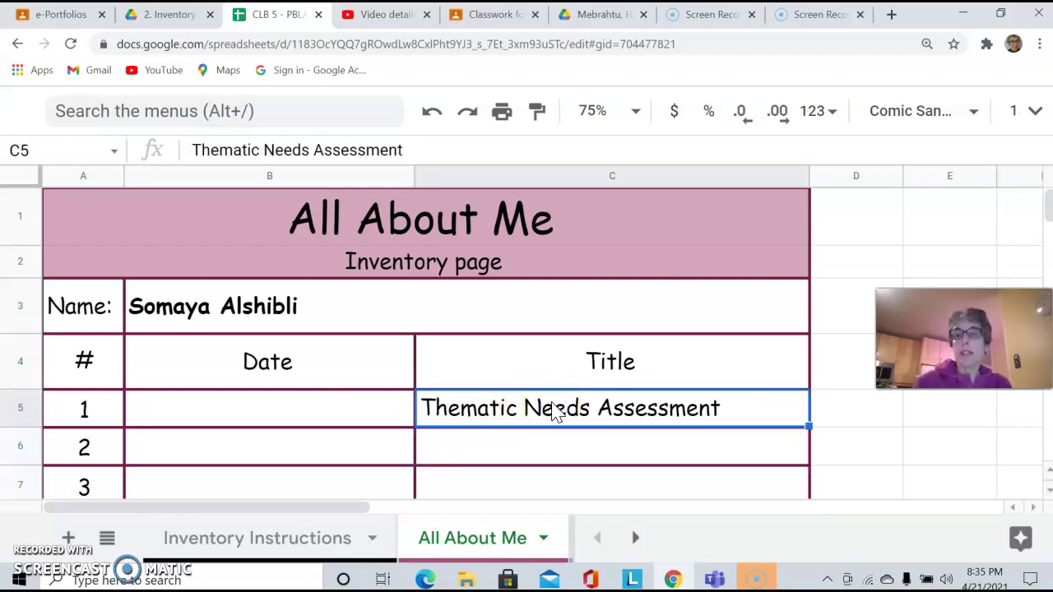
key(Delete)
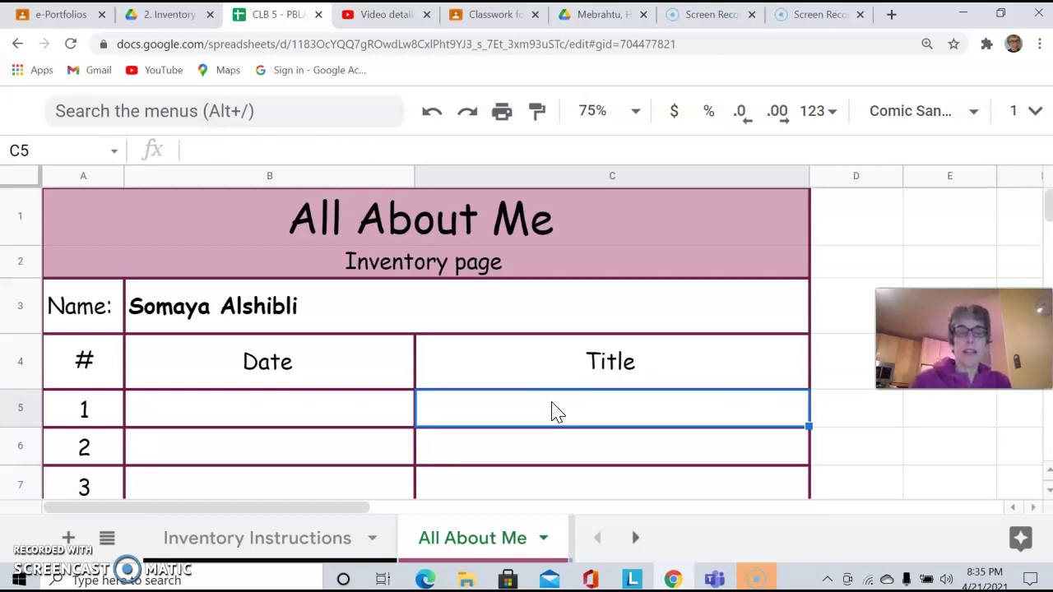
text(My)
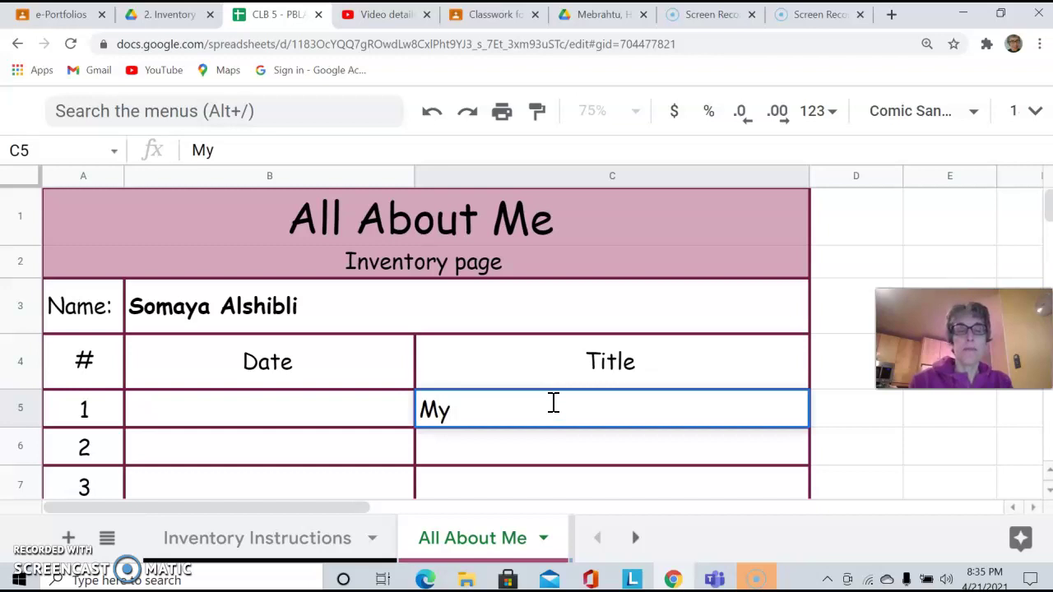
key(BackSpace)
key(BackSpace)
text(Week 2)
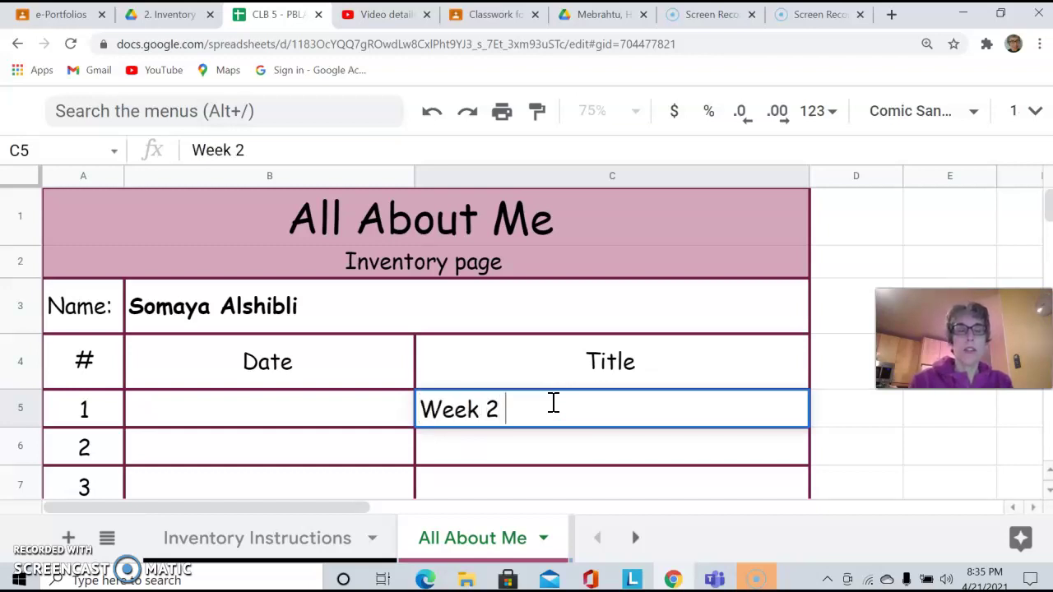
text( Reflection)
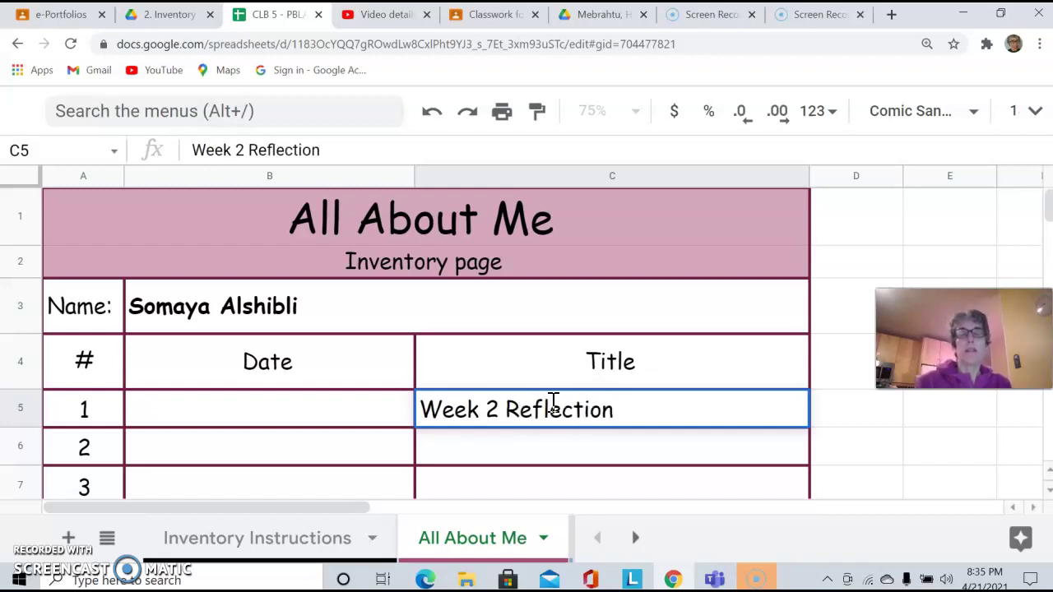
- Enter "April 21, 2021" as the date of the first inventory entry in cell B5
click(326, 412)
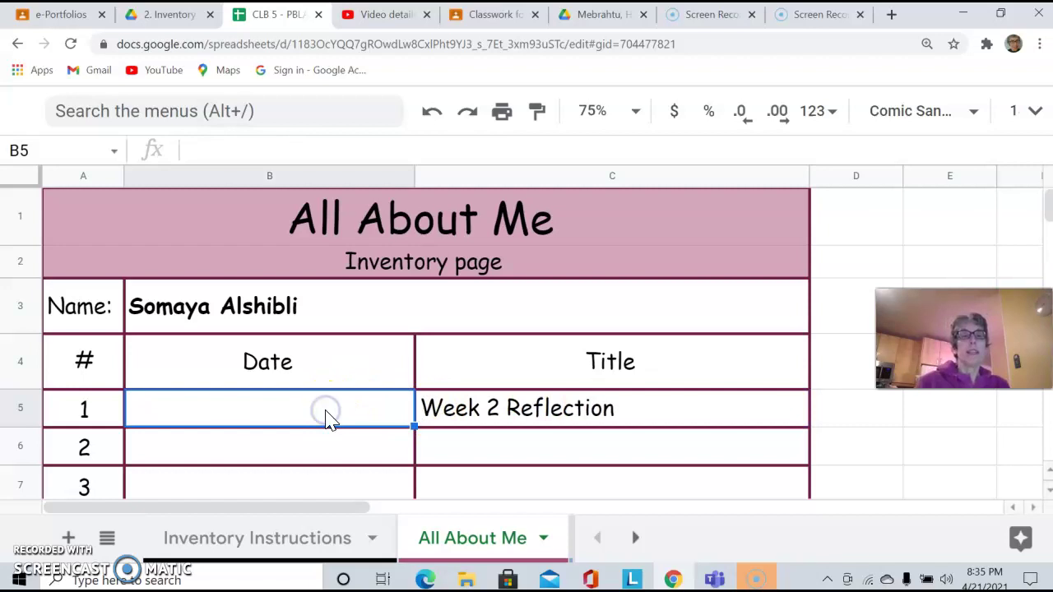
text(April)
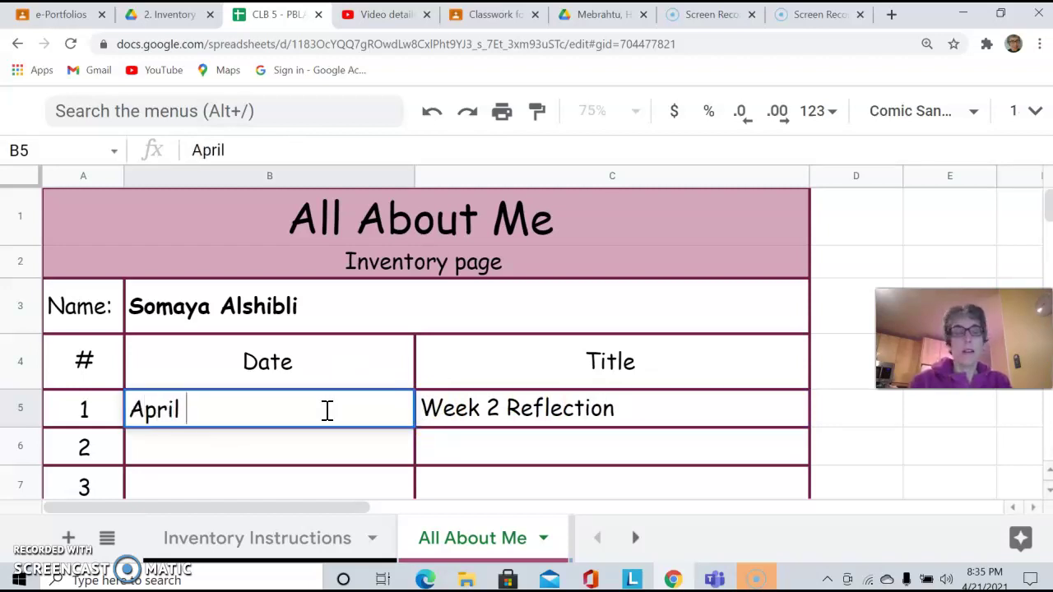
text( 21, 2021)
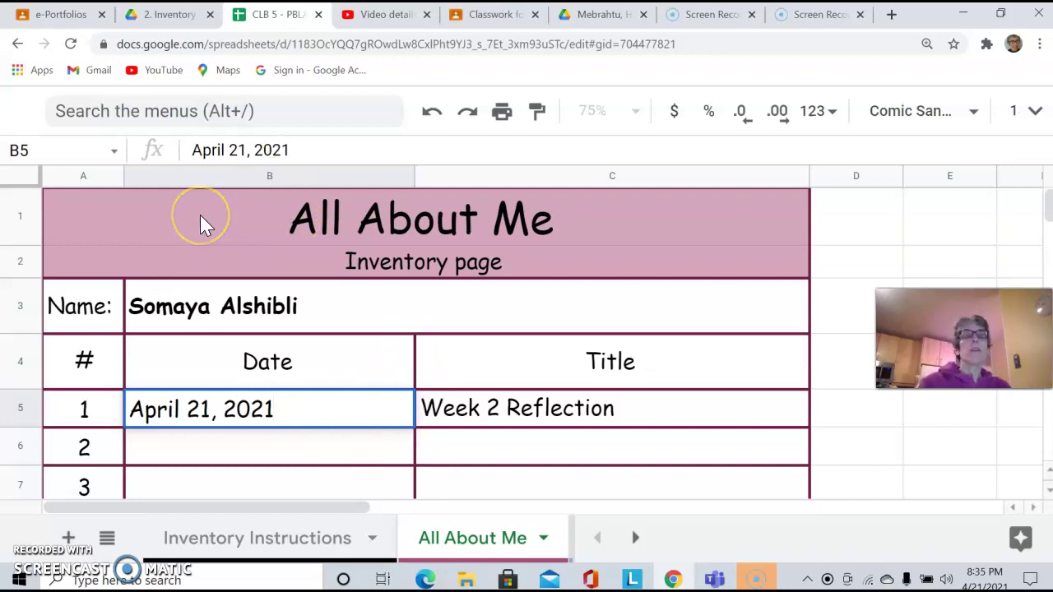
- Close the inventory spreadsheet, confirming to leave the page, and close the student's Drive folder
click(318, 16)
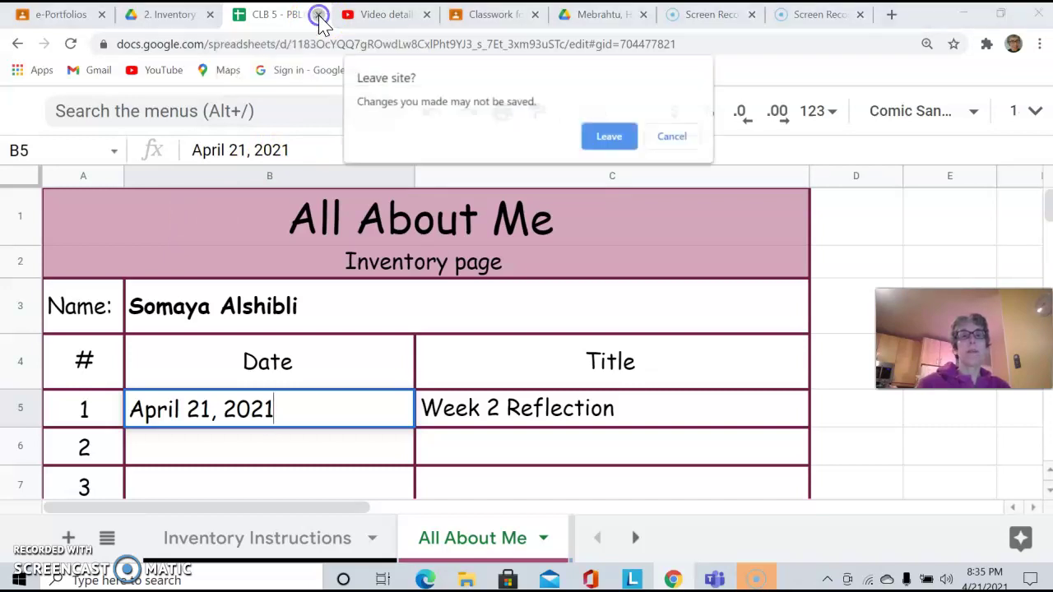
click(609, 149)
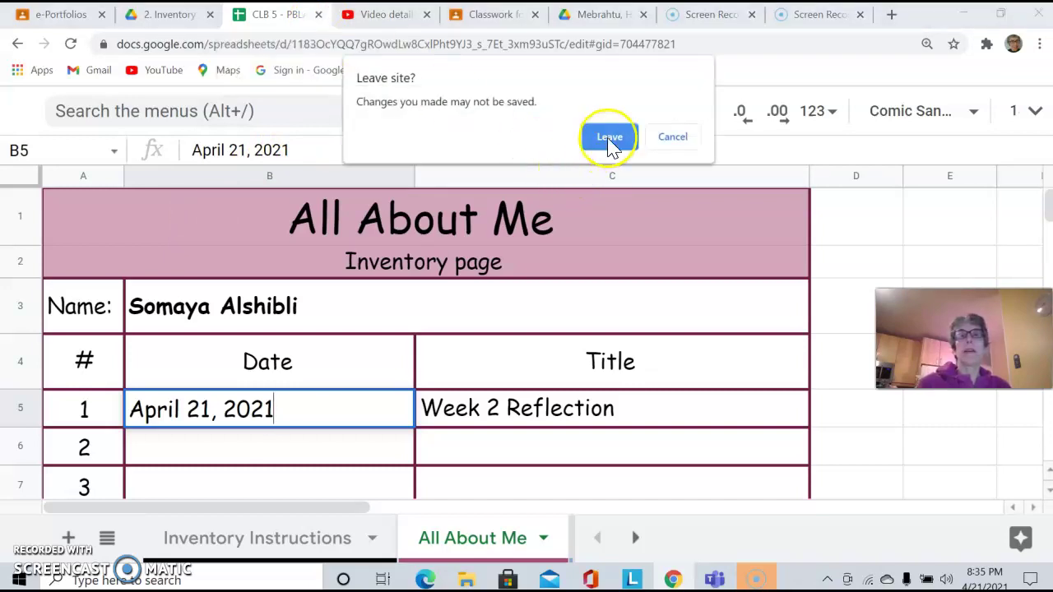
click(609, 138)
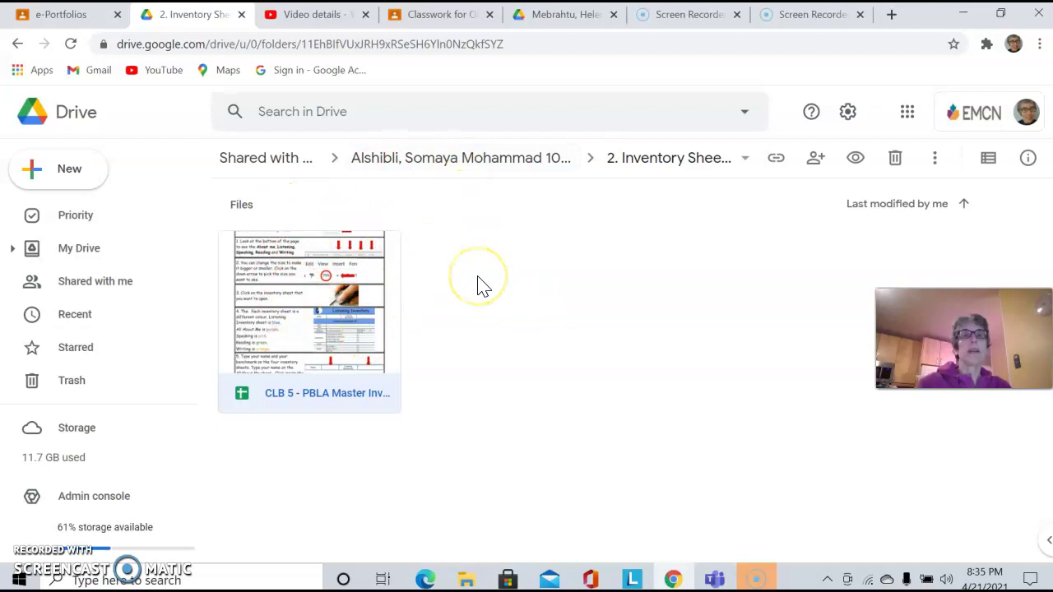
click(242, 15)
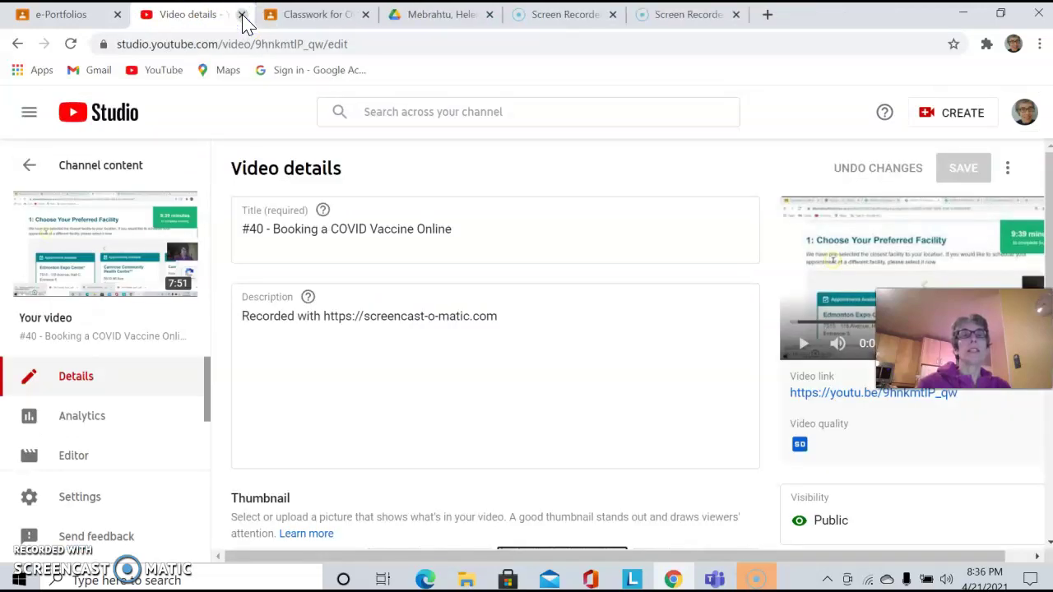
- Return to the e-Portfolios page in Google Classroom and open the class Stream
click(70, 15)
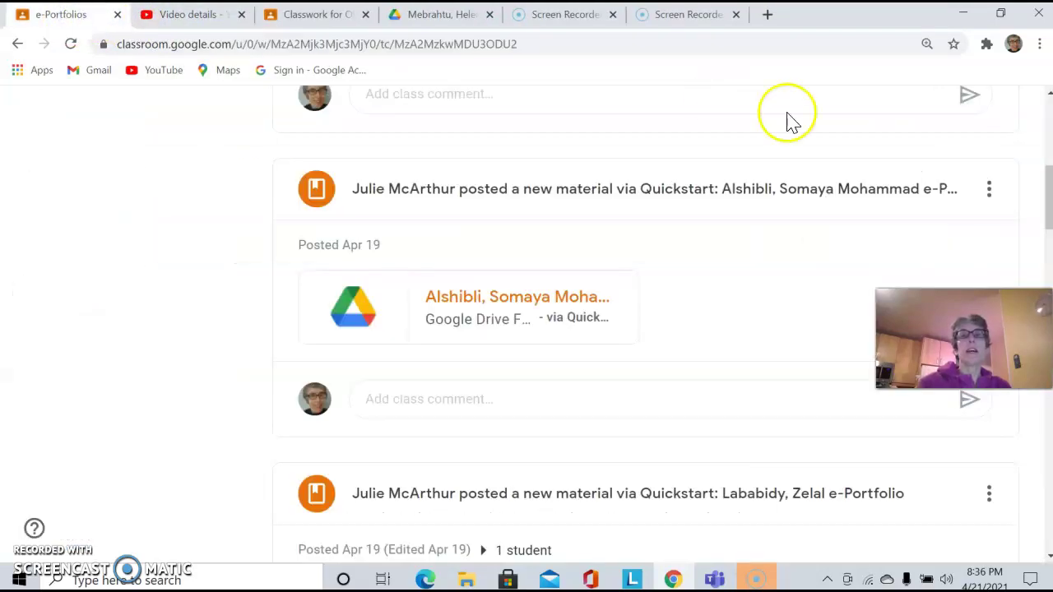
drag(1036, 200, 1038, 82)
click(365, 194)
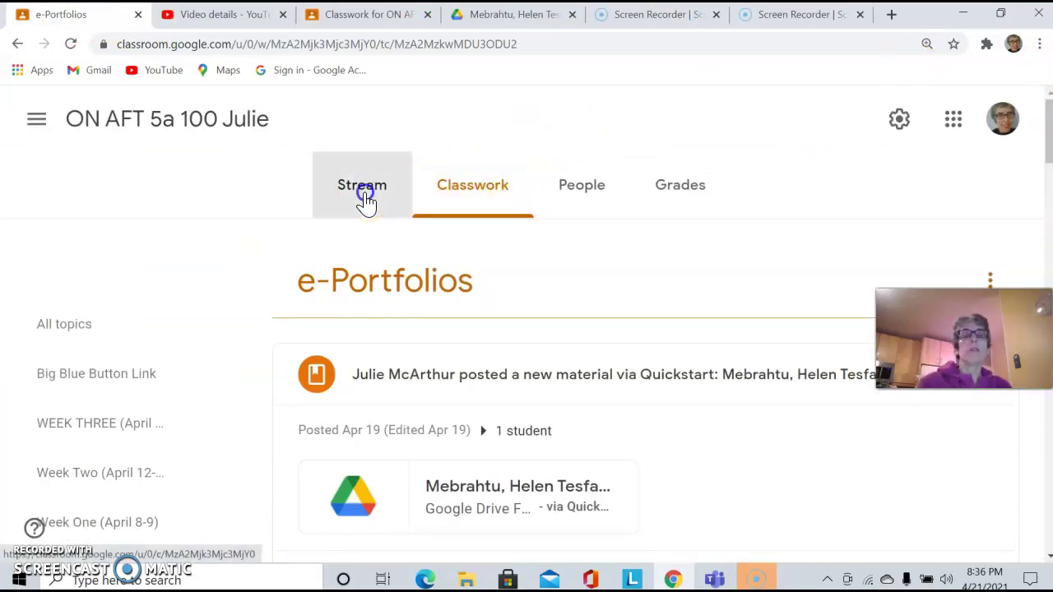